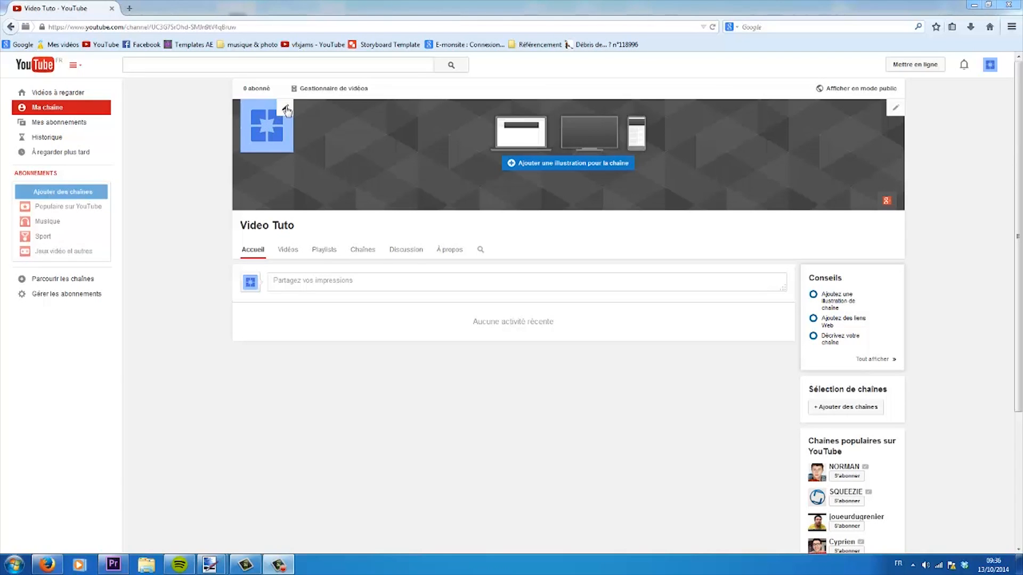
- Start changing the channel icon on Google+ and switch to the VIDEO TUTO MINIATURE.png image in paint.net
left_click(287, 110)
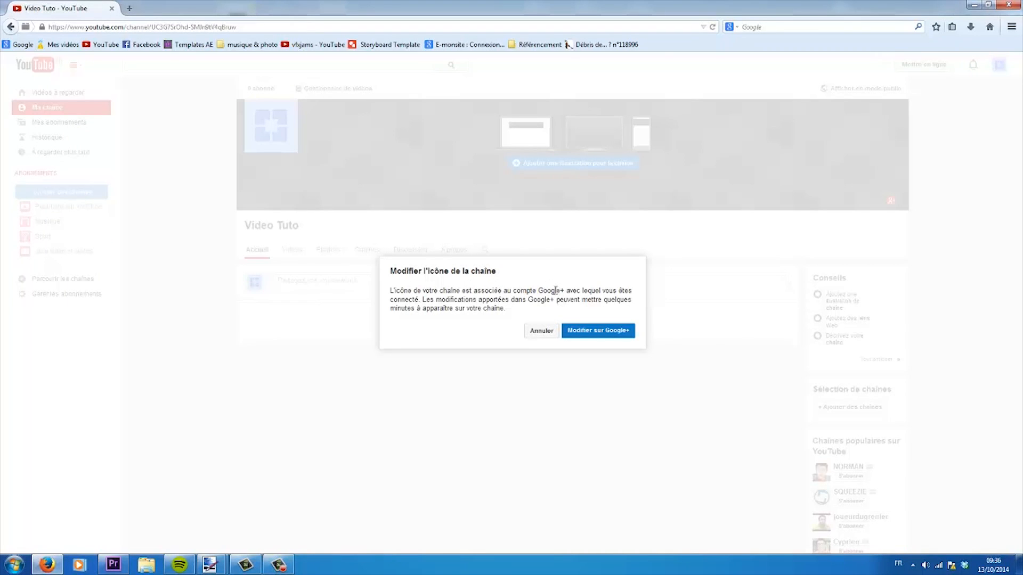
left_click(584, 331)
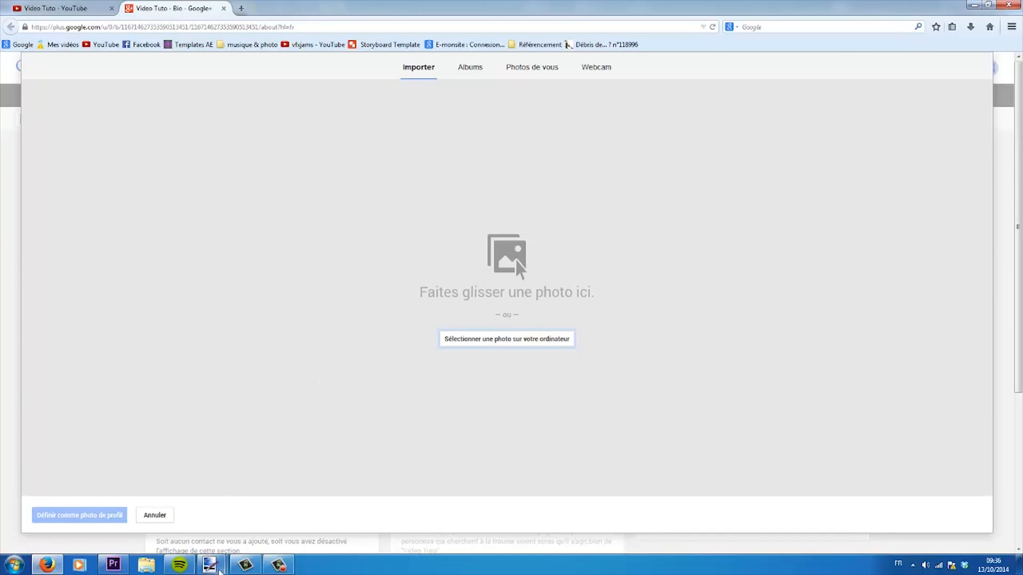
left_click(217, 571)
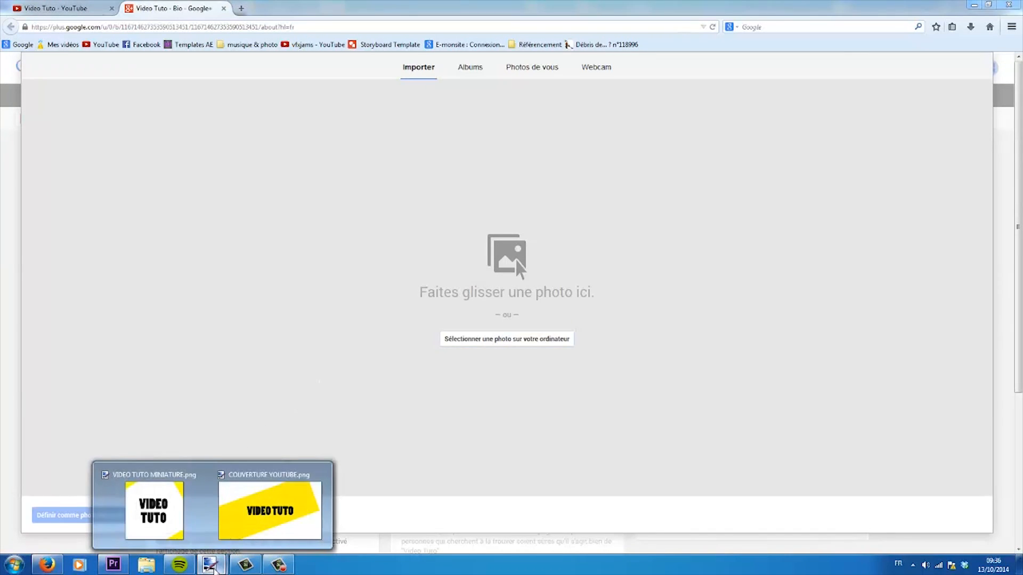
left_click(160, 512)
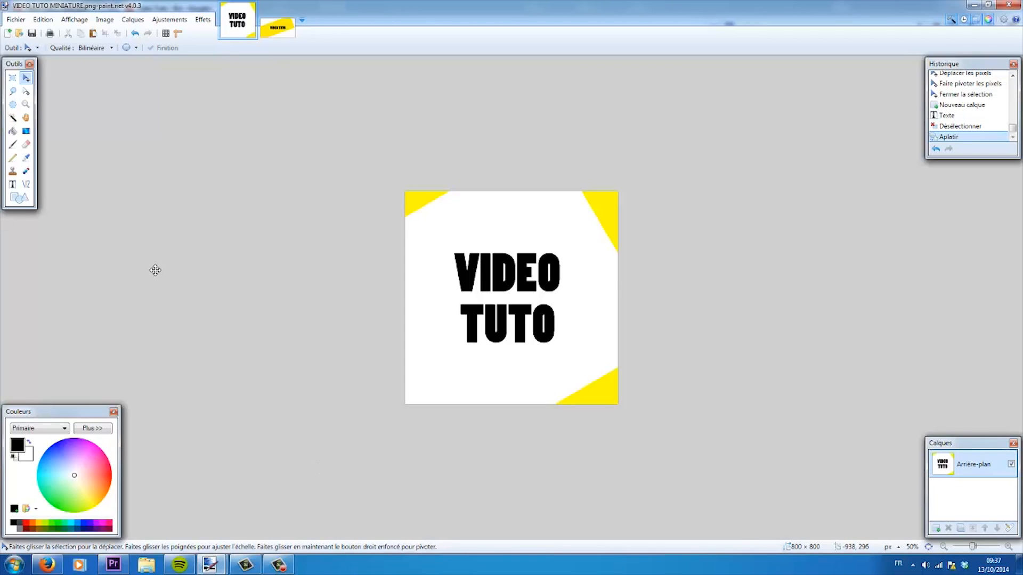
- Create a new blank image 800 pixels wide and 800 pixels high
left_click(17, 20)
left_click(25, 32)
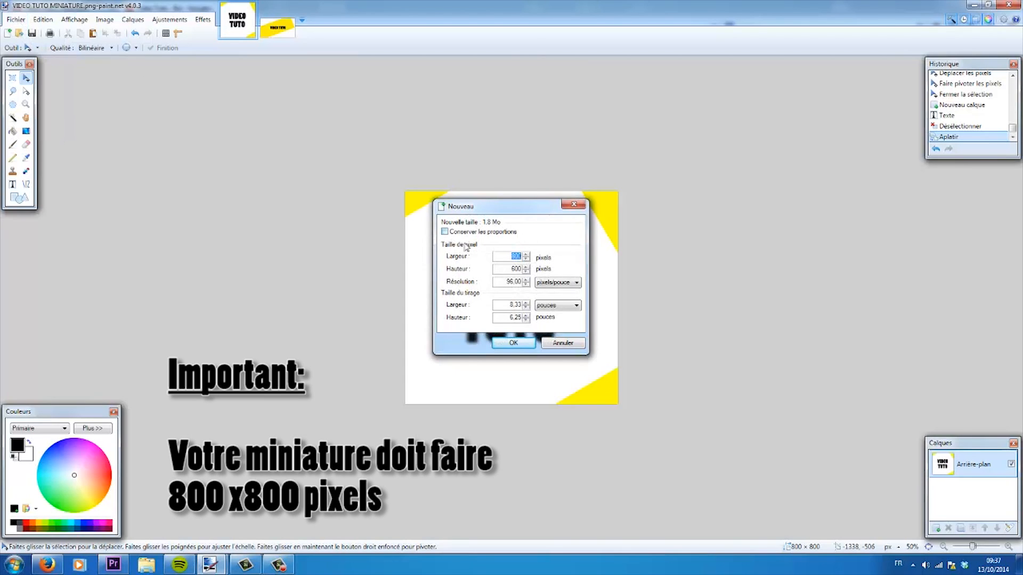
type("800")
double_click(511, 268)
type("800")
left_click(519, 344)
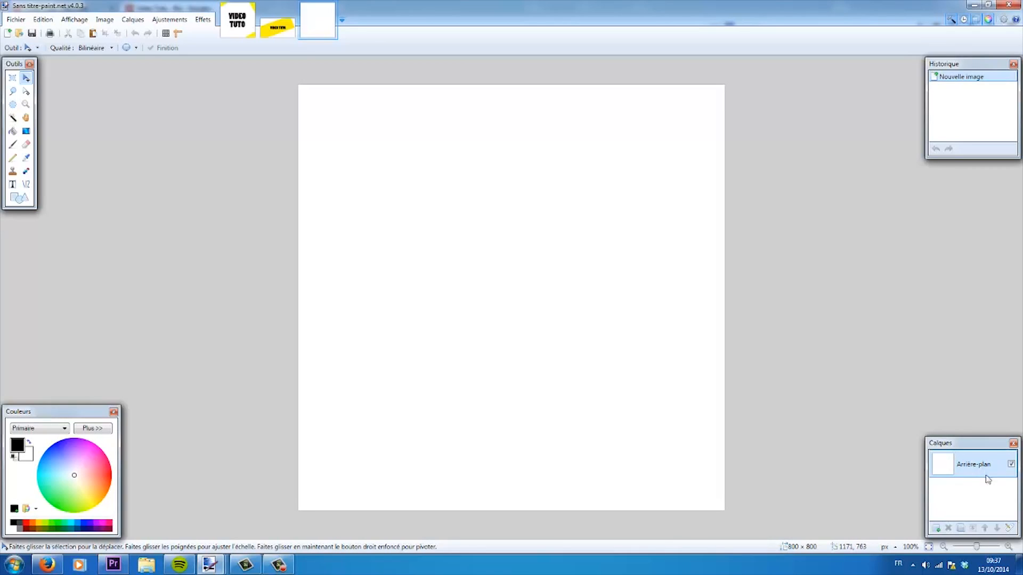
- Add a new layer and fill a full-width rectangular selection of about 800 × 683 pixels with golden yellow
left_click(936, 527)
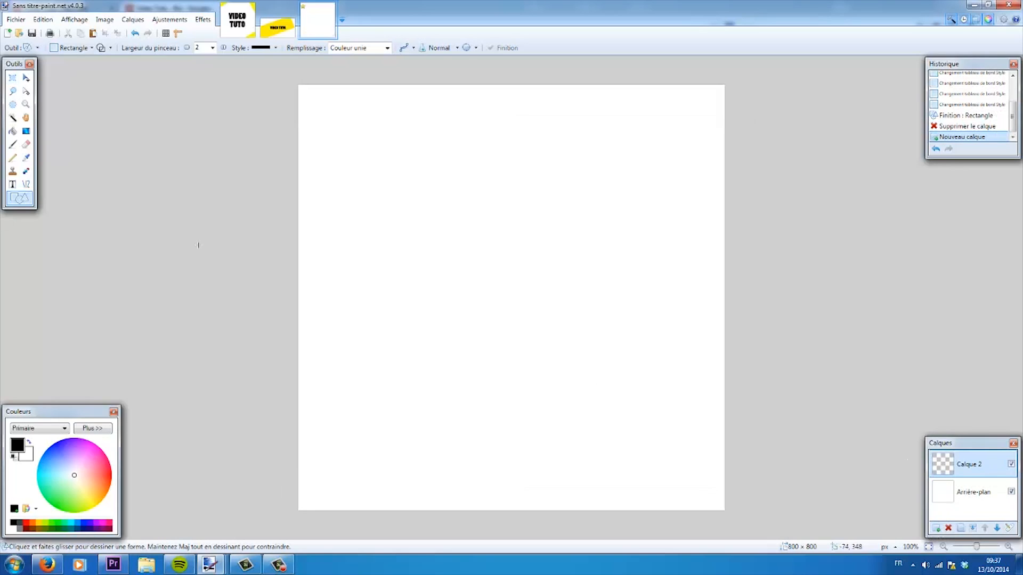
left_click(11, 80)
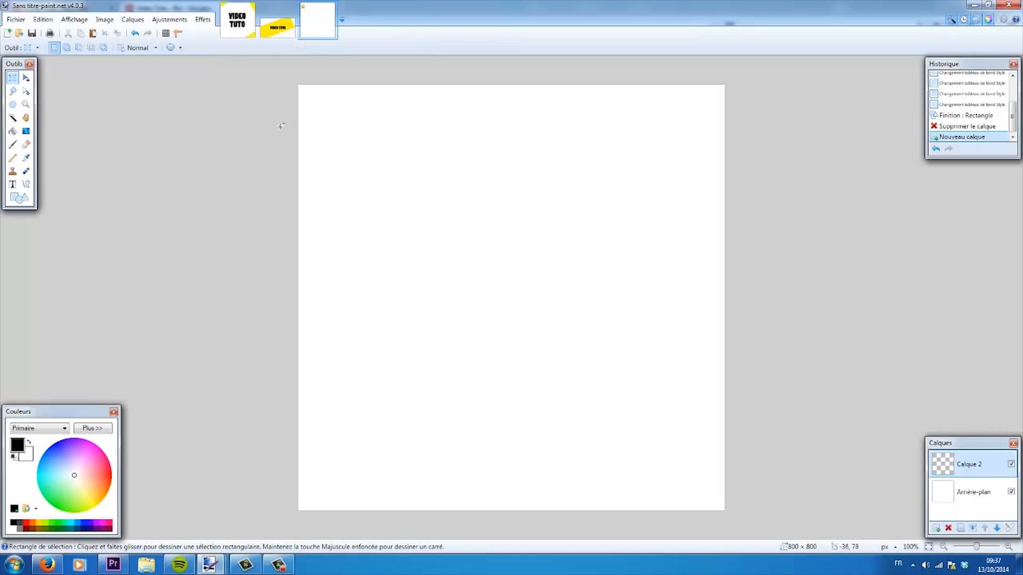
left_click_drag(282, 112, 729, 475)
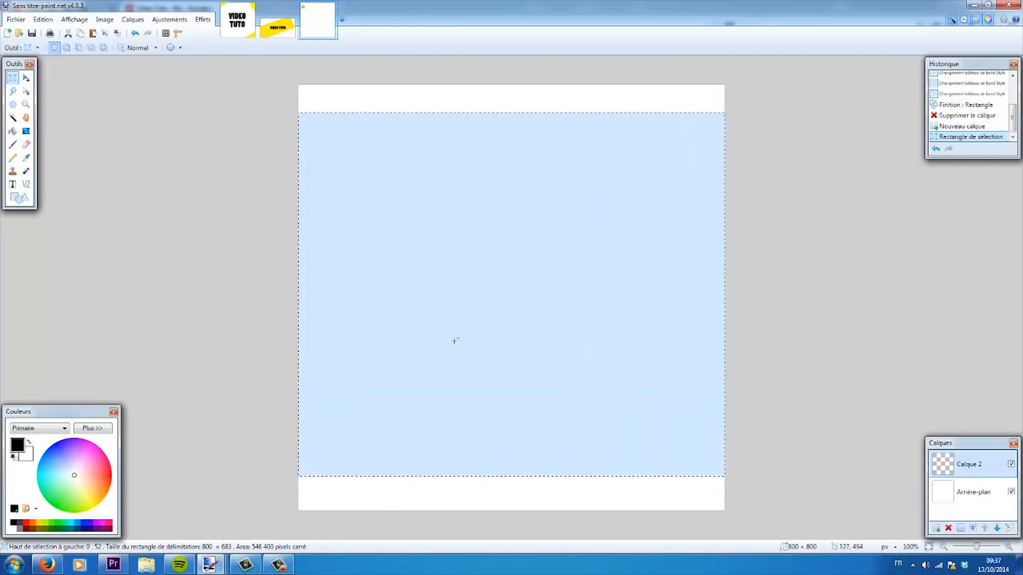
left_click(13, 131)
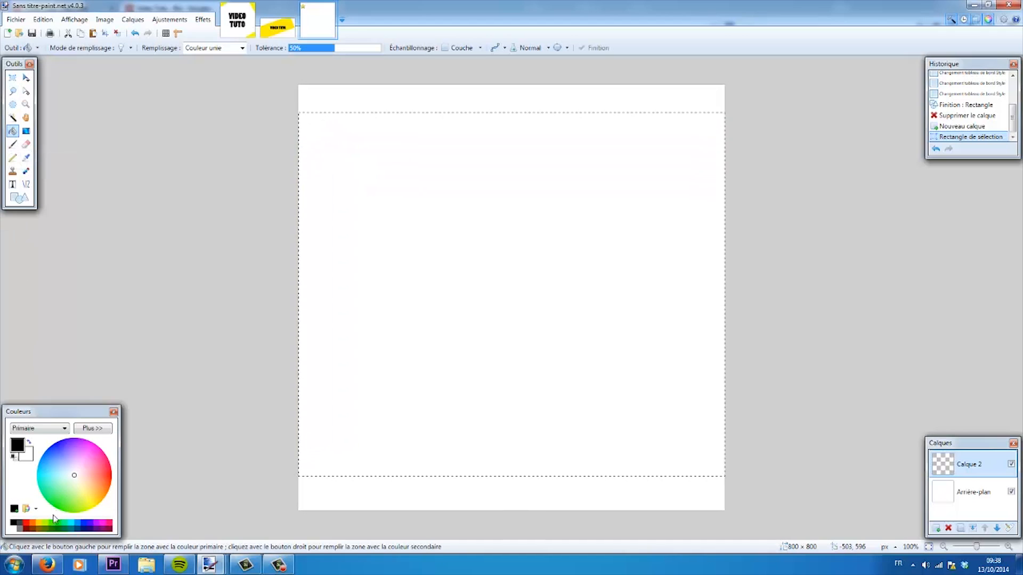
left_click(41, 525)
left_click(407, 371)
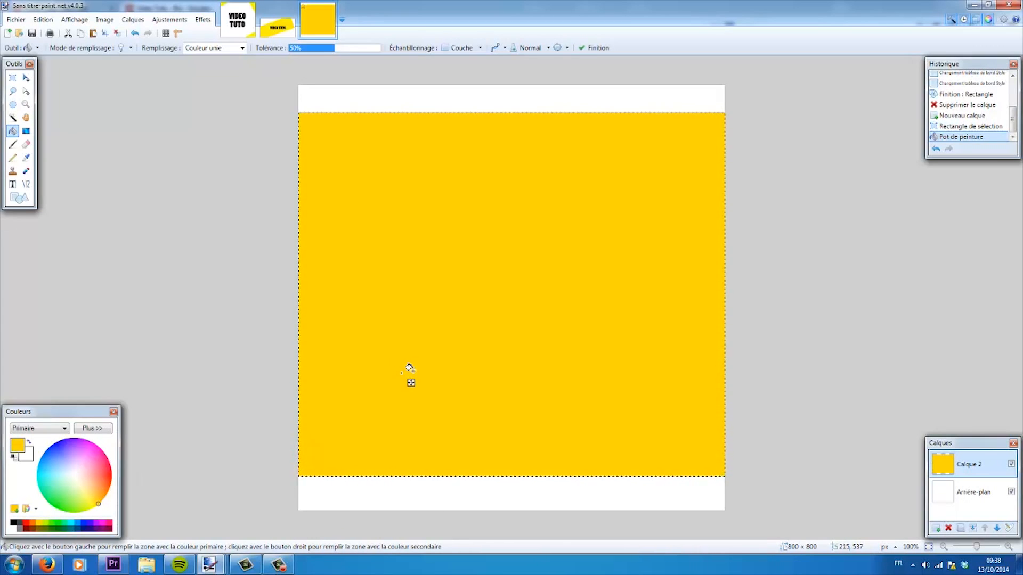
- Enlarge the yellow rectangle, rotate it about 11° and position it so white corners remain around it
left_click(26, 80)
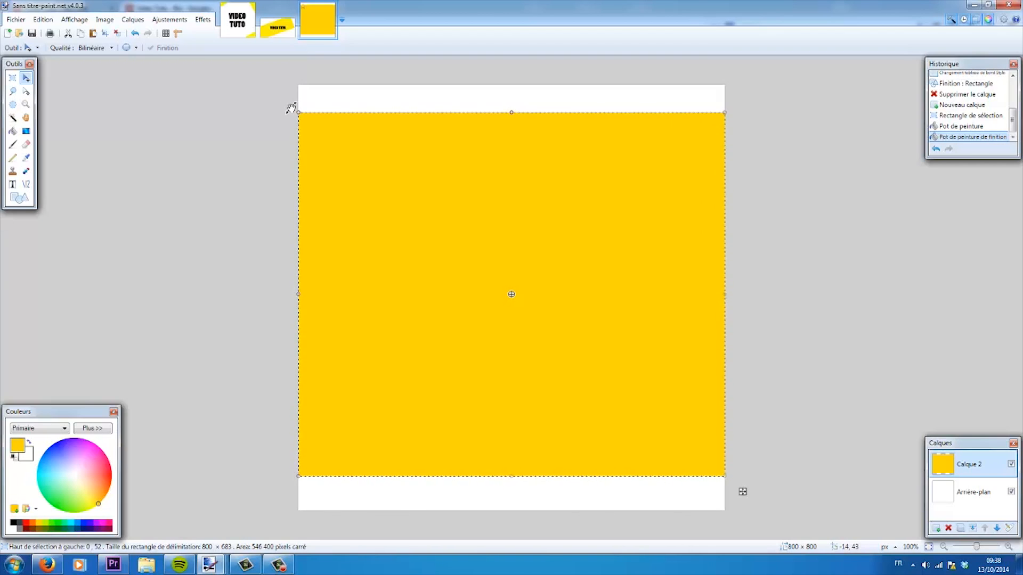
mouse_move(509, 115)
left_mouse_down()
mouse_move(510, 101)
mouse_move(513, 114)
left_mouse_up()
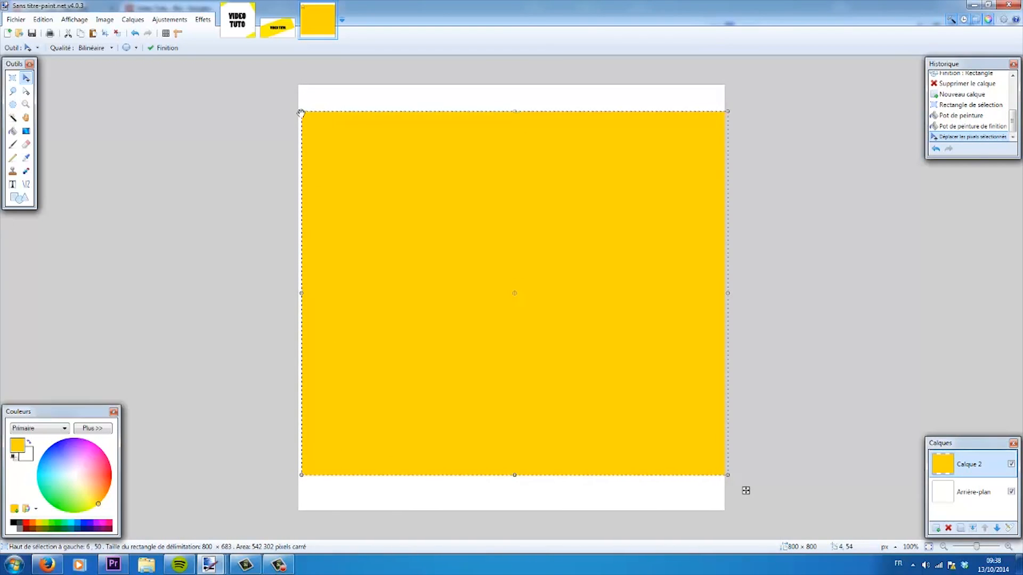
left_click_drag(294, 105, 219, 138)
left_click_drag(403, 250, 417, 256)
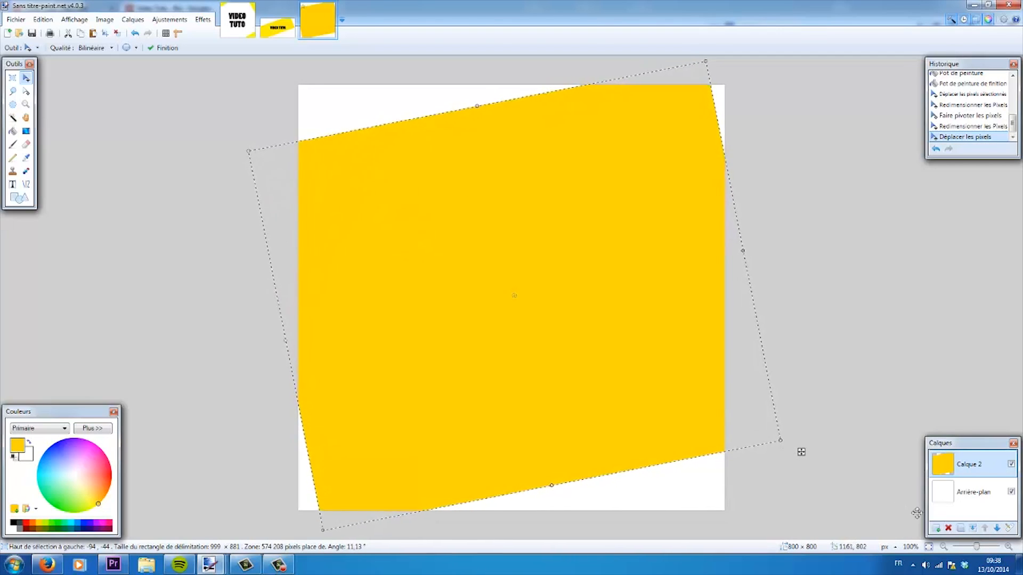
- Add another layer and write "video" and "tuto" on two lines in black over the yellow shape
left_click(936, 528)
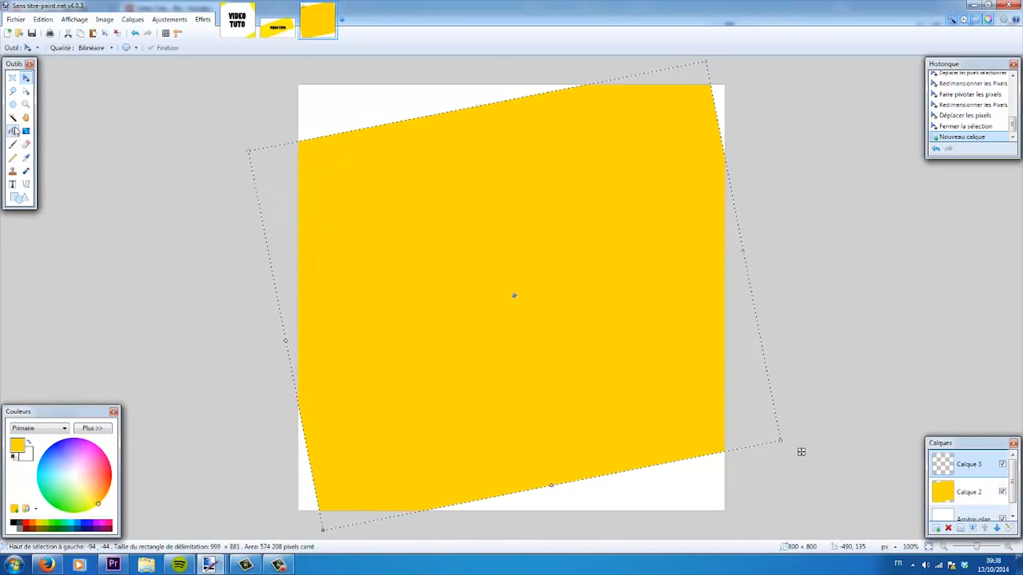
left_click(13, 186)
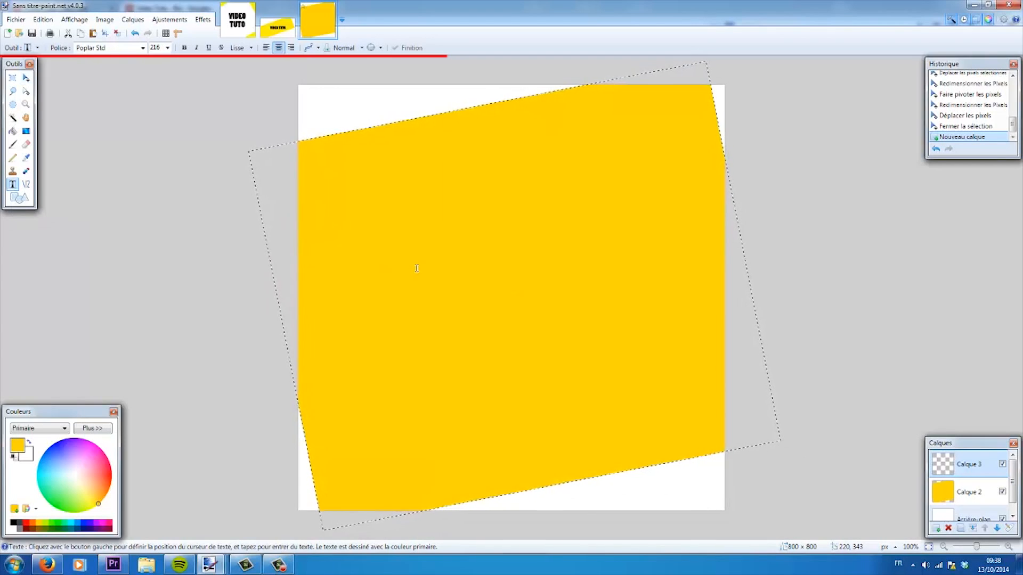
left_click(442, 274)
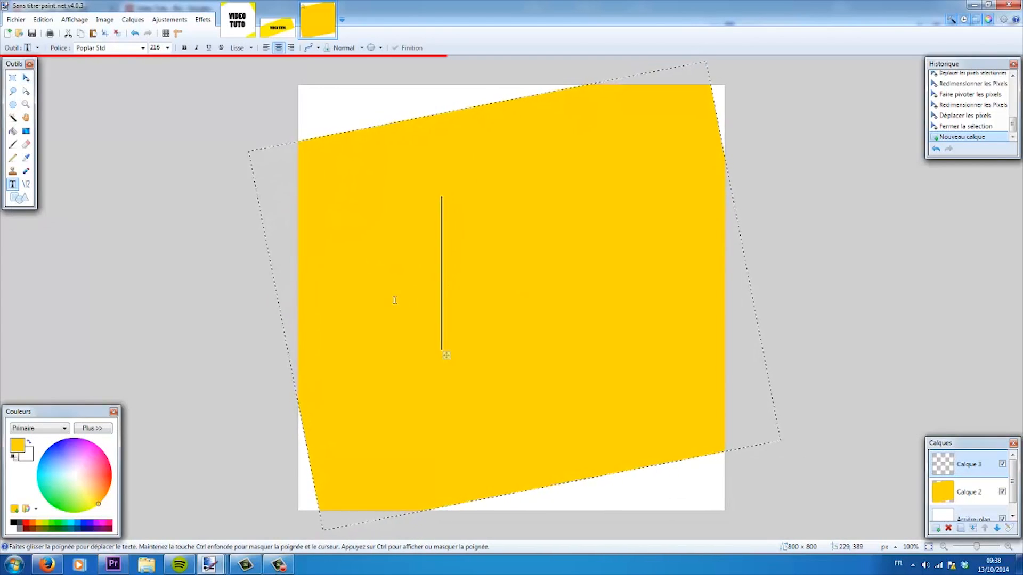
left_click(14, 526)
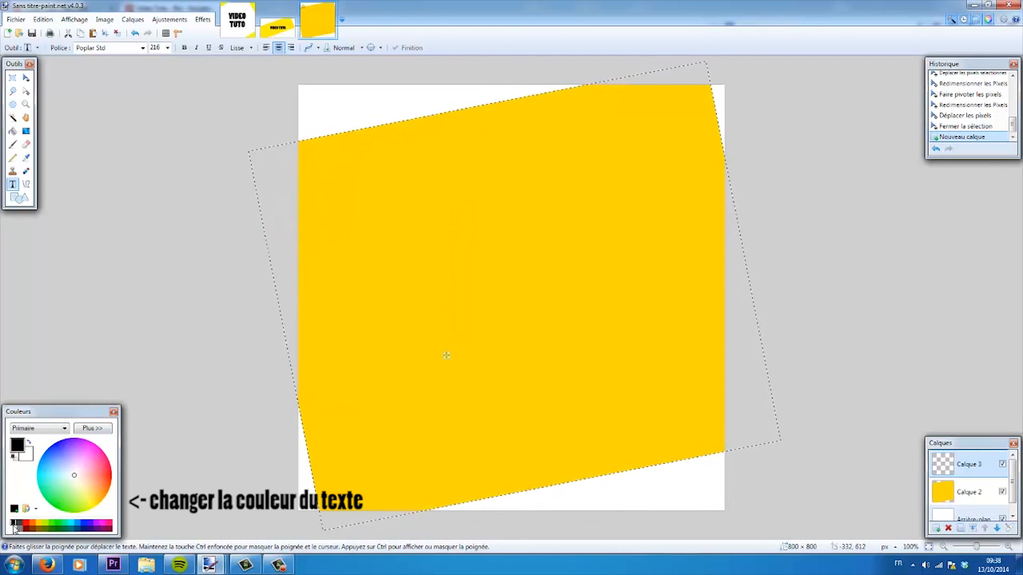
type("video")
key("Return")
type("tu")
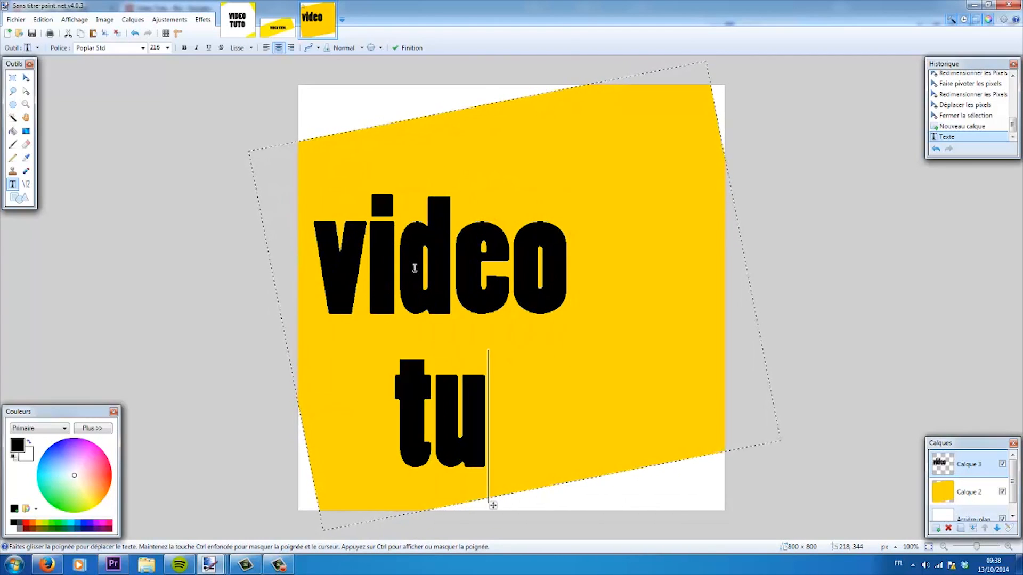
type("to")
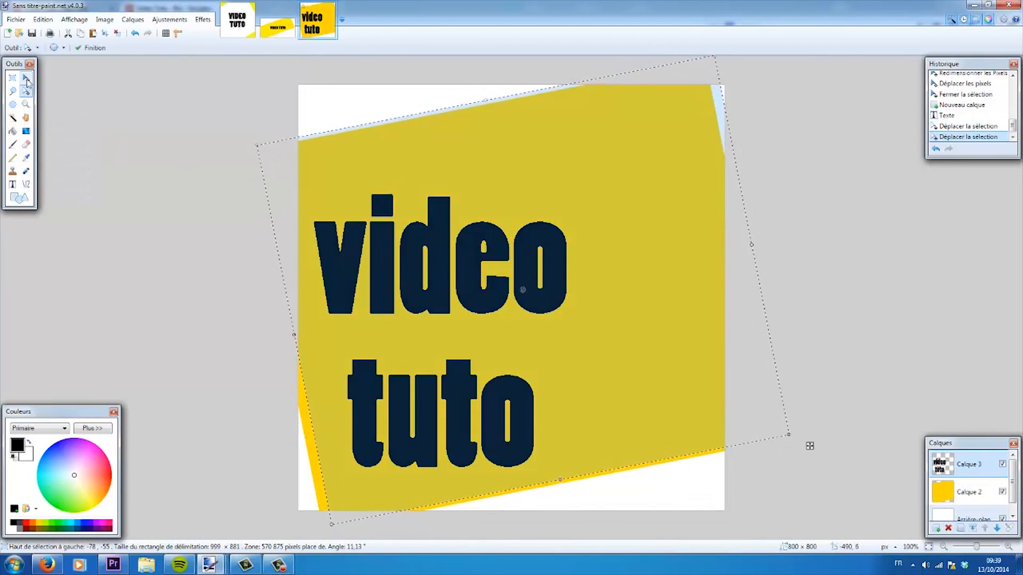
- Move the "video tuto" text to the centre of the image and clear the selection
left_click(26, 78)
left_click_drag(371, 259, 434, 234)
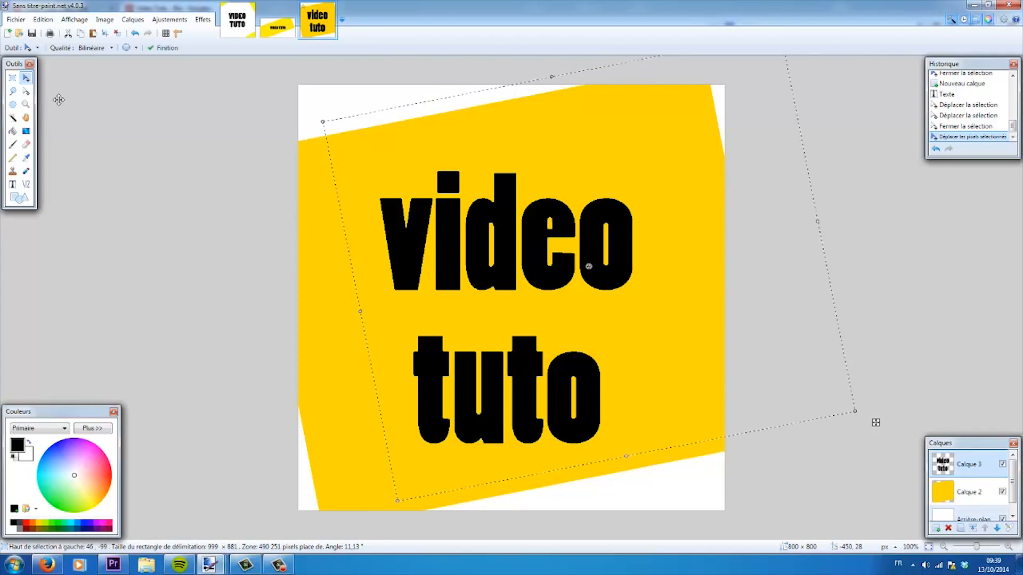
left_click(12, 78)
left_click(146, 142)
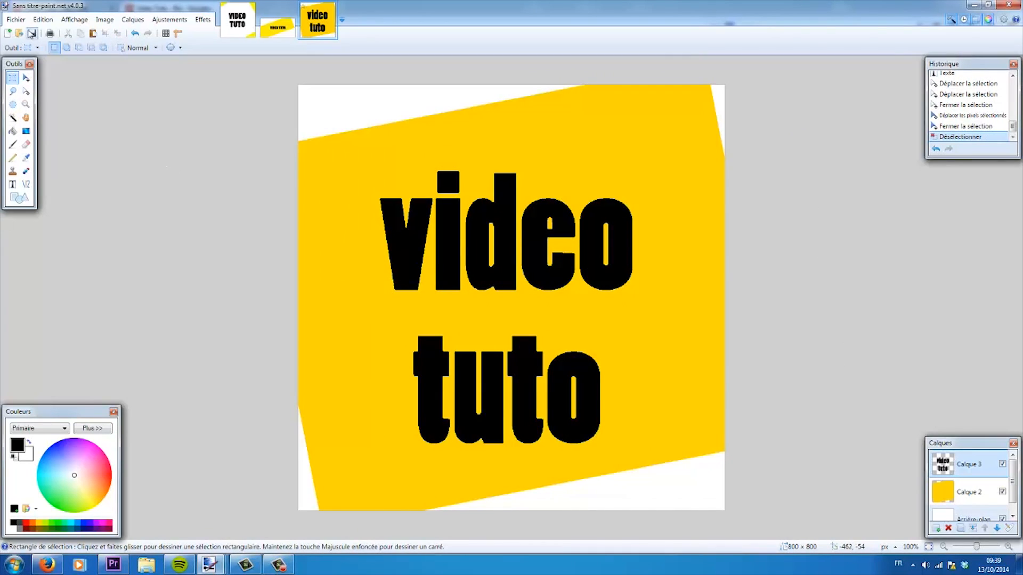
- Save the image as a flattened PNG named "photo profil chaine youtube" with automatic colour depth
left_click(14, 20)
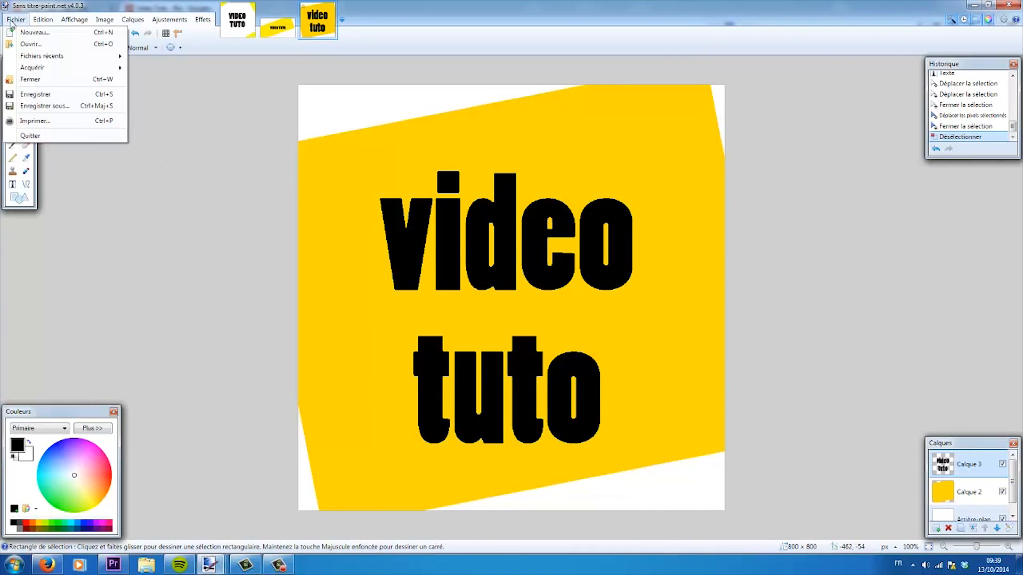
left_click(36, 108)
type("photo")
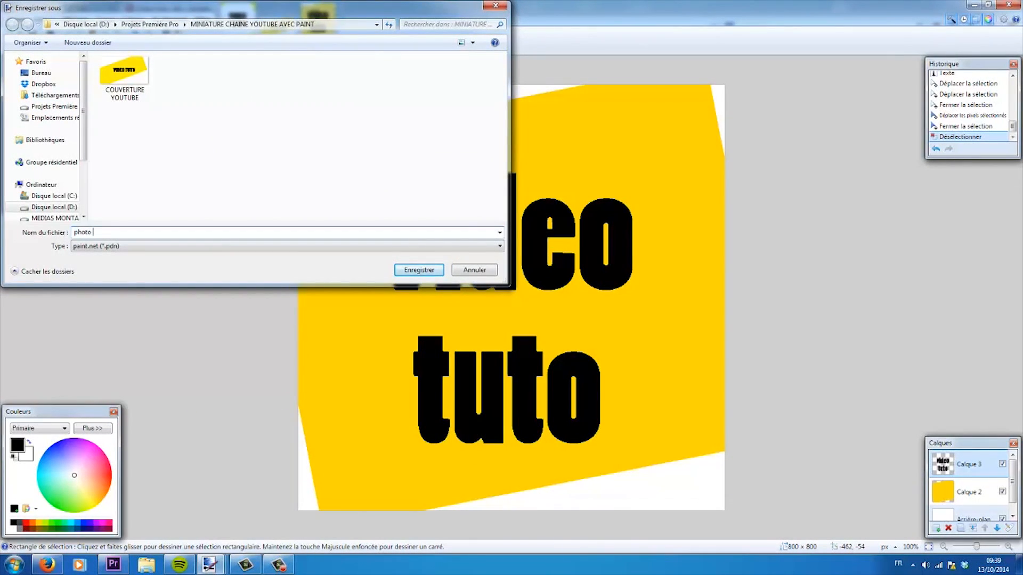
type(" profil chaine youtube")
left_click(92, 248)
left_click(116, 288)
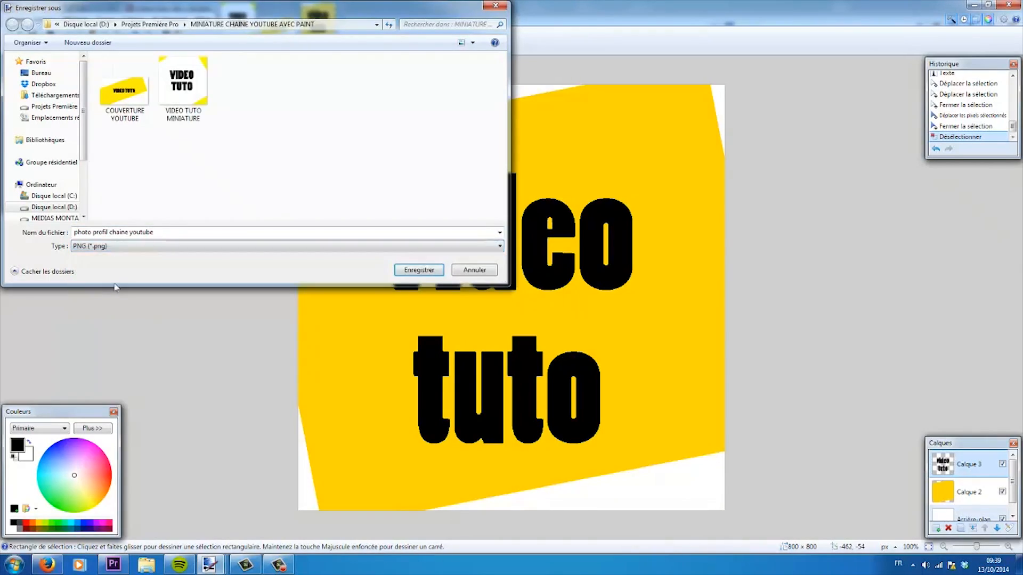
left_click(419, 270)
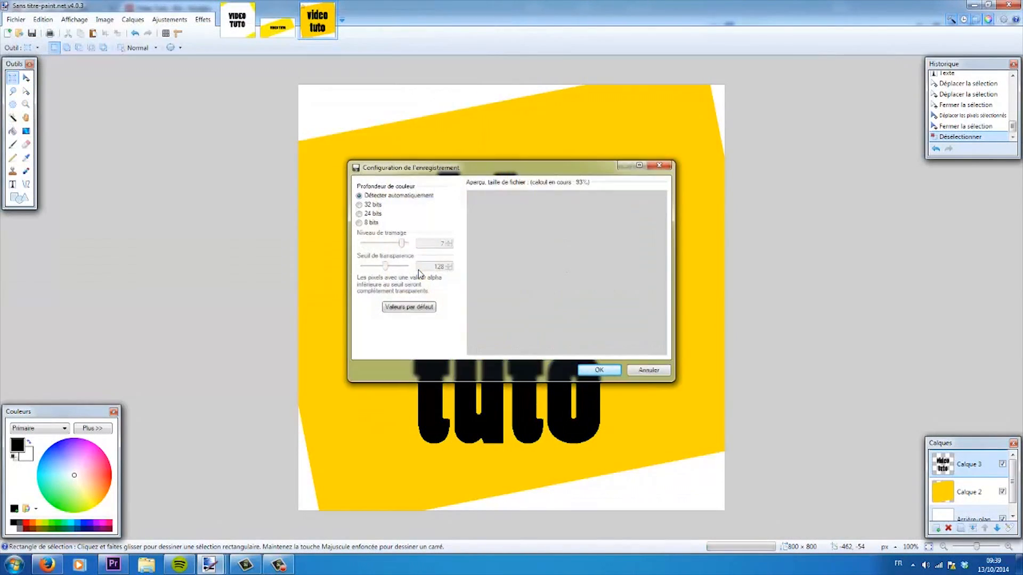
left_click(594, 369)
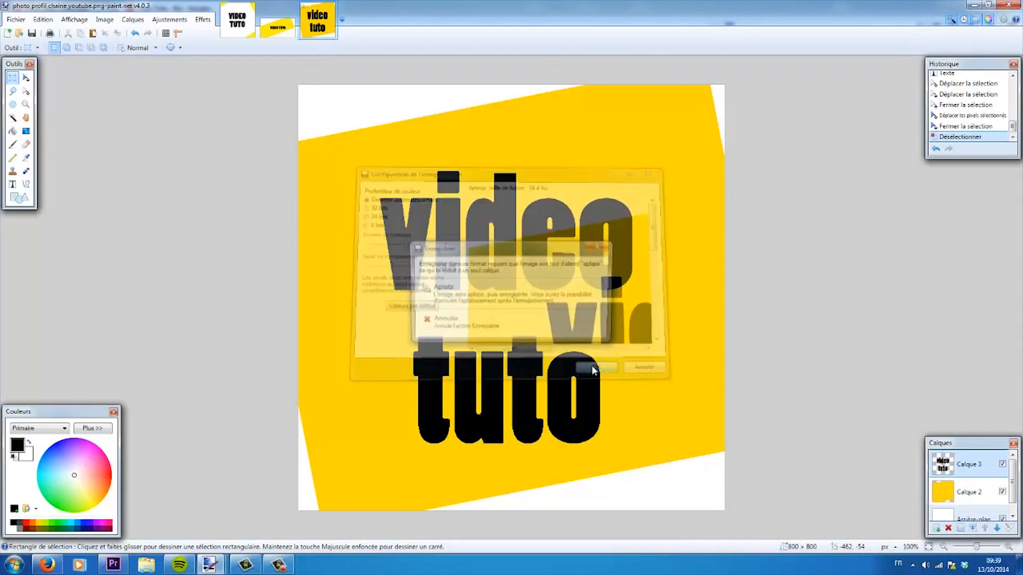
left_click(477, 298)
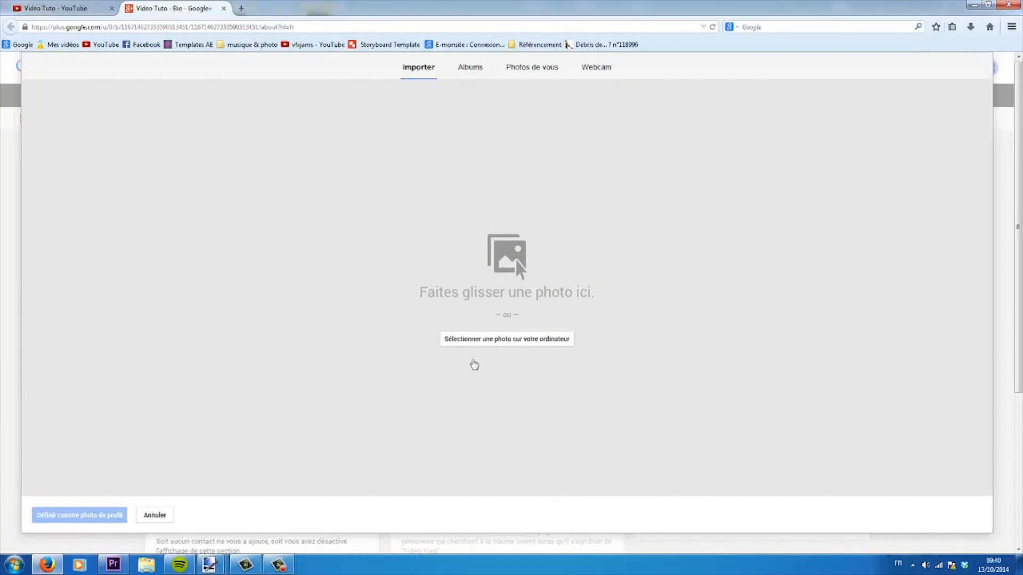
- Upload photo profil chaine youtube.png to Google+ in Firefox and extend the crop area to the whole image
left_click(481, 341)
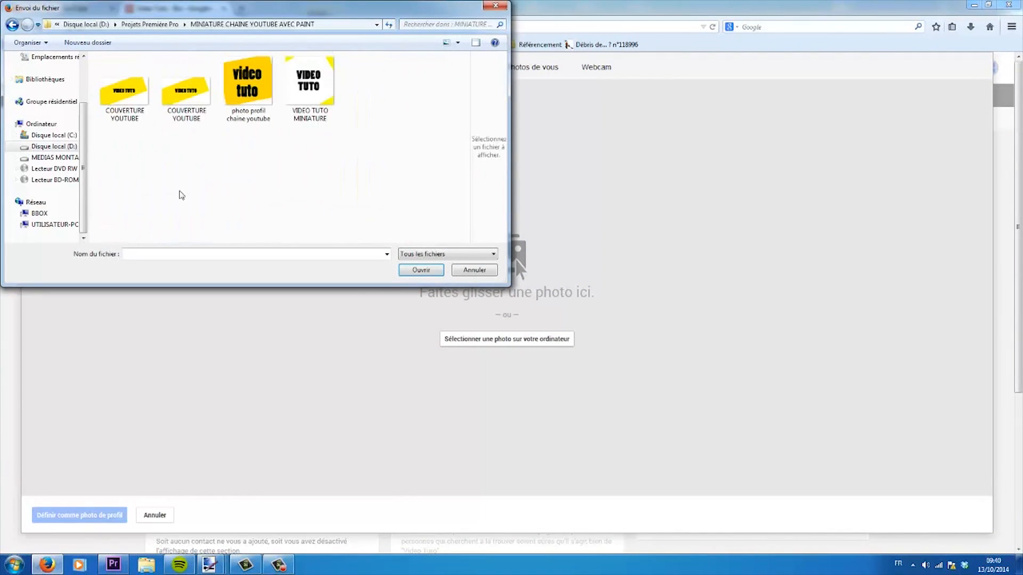
double_click(249, 92)
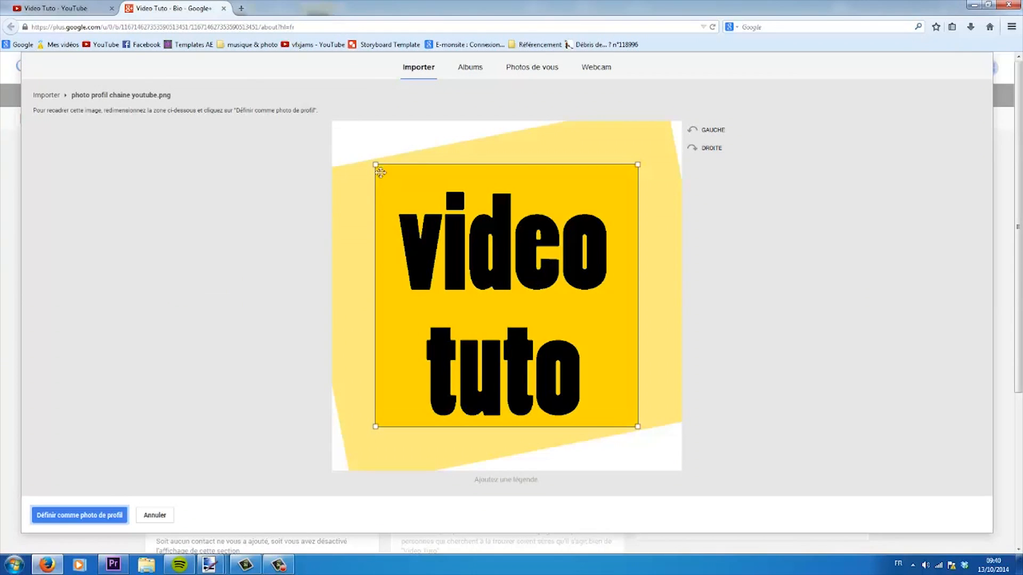
left_click_drag(373, 165, 333, 119)
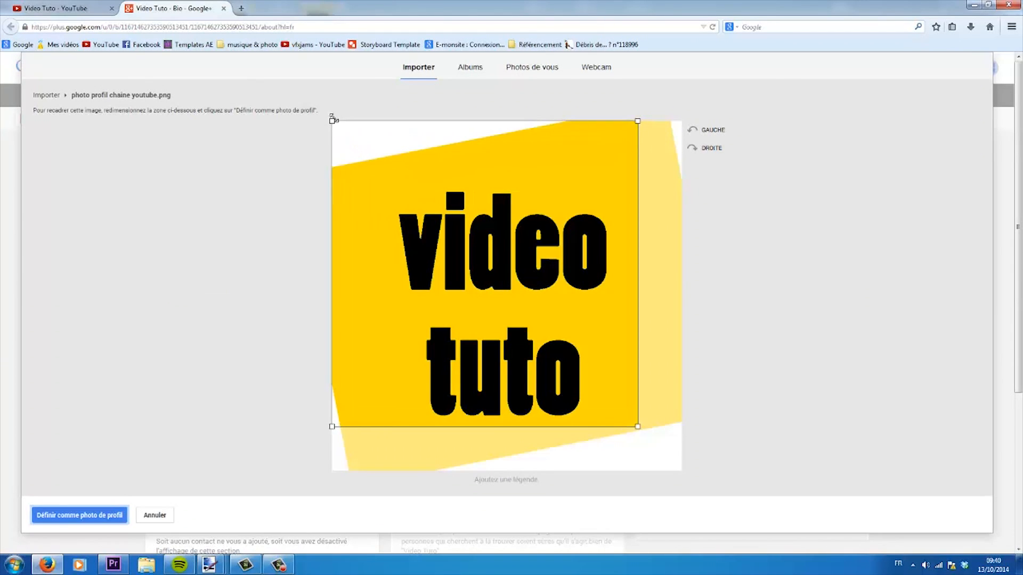
left_click_drag(635, 426, 682, 482)
left_click(682, 482)
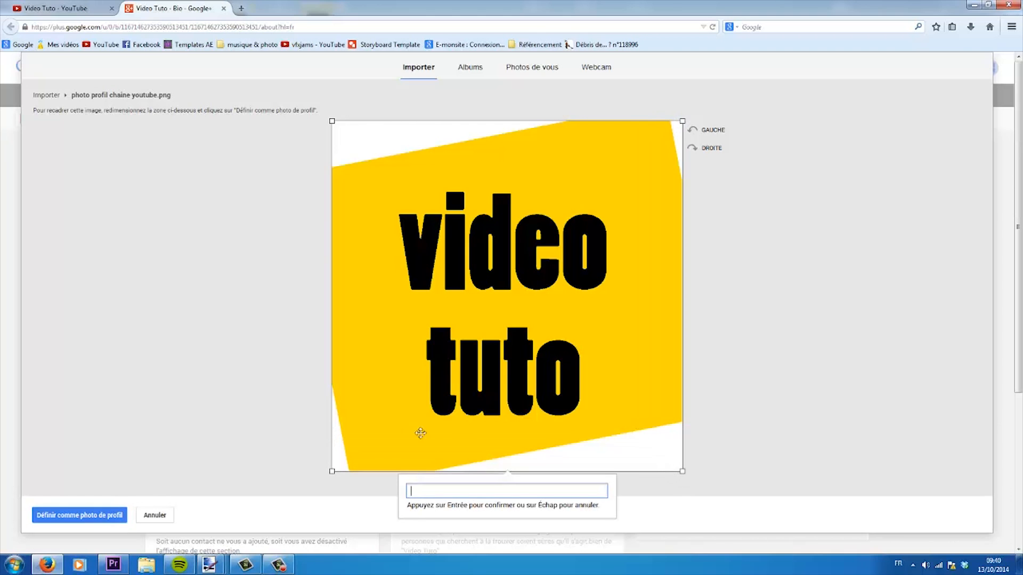
- Set the image as the profile photo, share its post publicly and return to the YouTube channel page
left_click(96, 519)
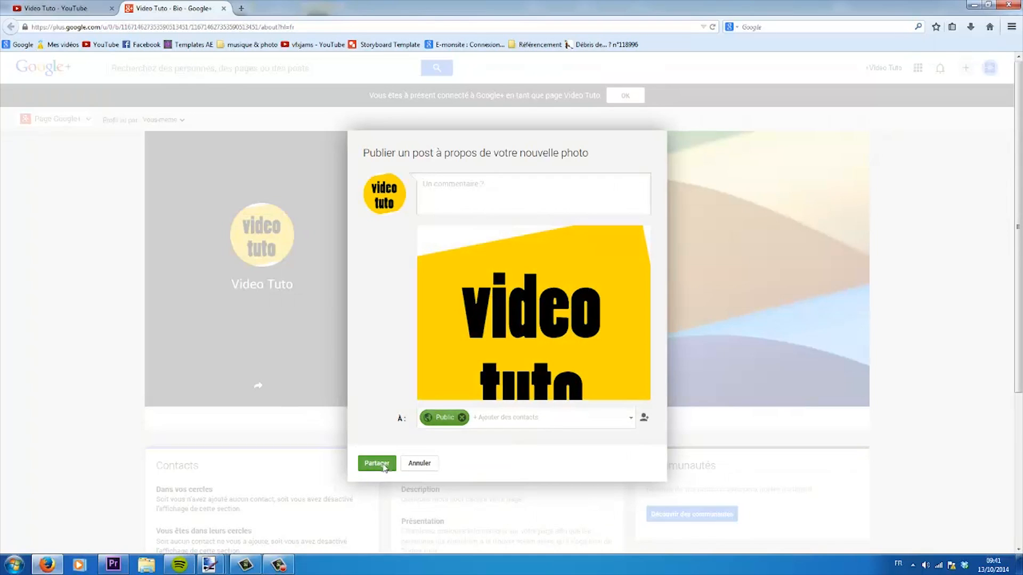
left_click(367, 466)
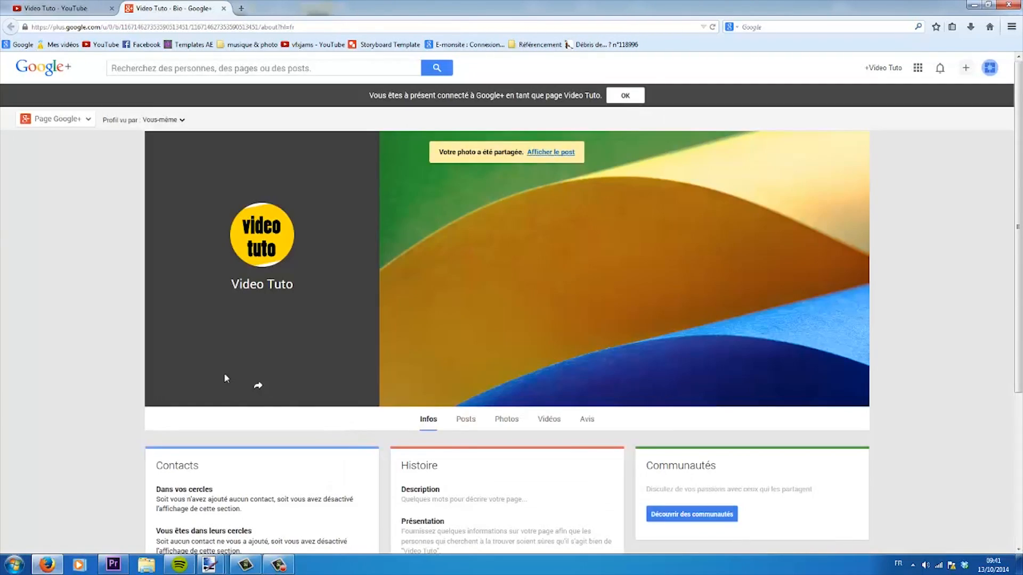
mouse_move(256, 246)
left_click(223, 9)
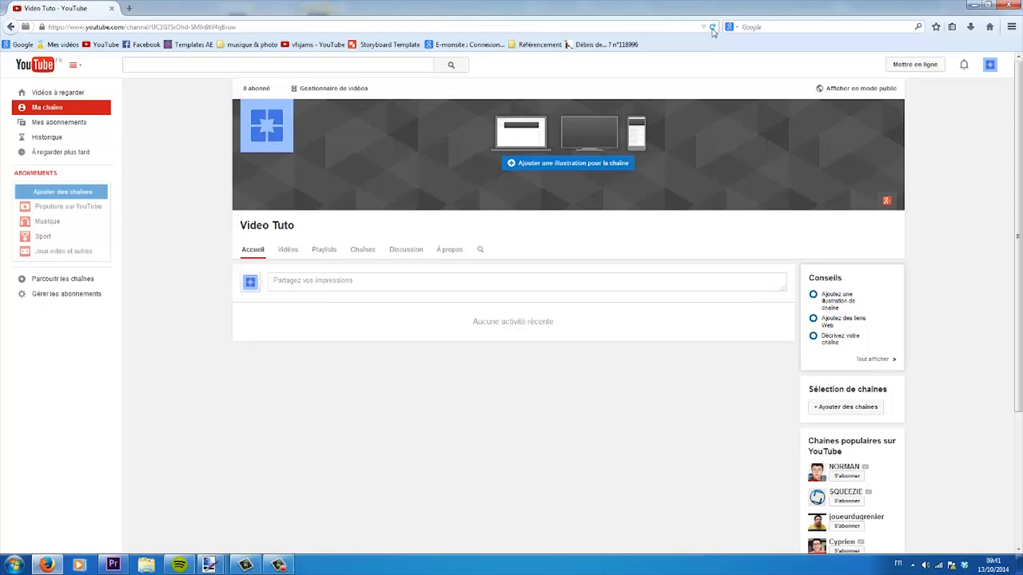